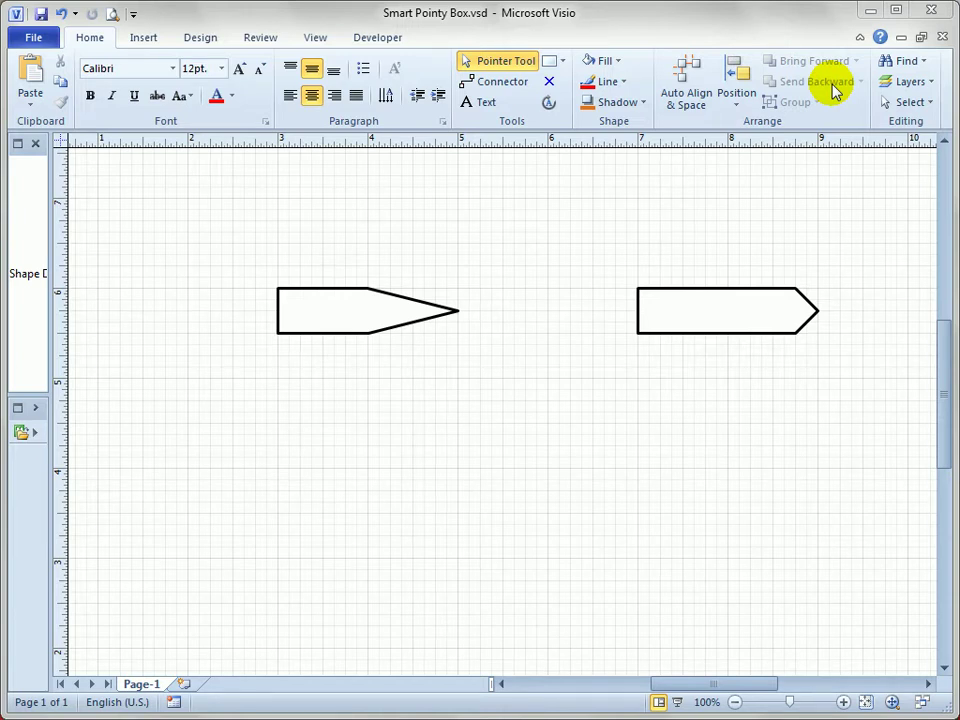
Step: Duplicate the long-pointed box directly below itself and stretch the copy to a width of 3.625 in
click(357, 331)
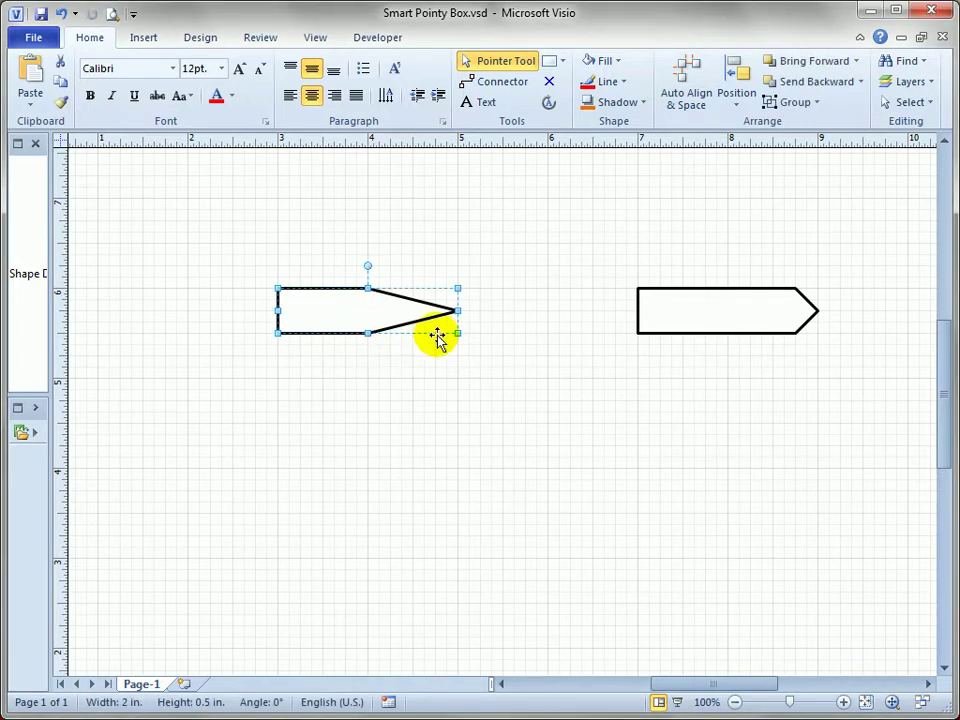
mouse_move(458, 312)
mouse_down()
mouse_move(594, 319)
mouse_move(332, 318)
mouse_move(555, 332)
mouse_move(457, 336)
mouse_up()
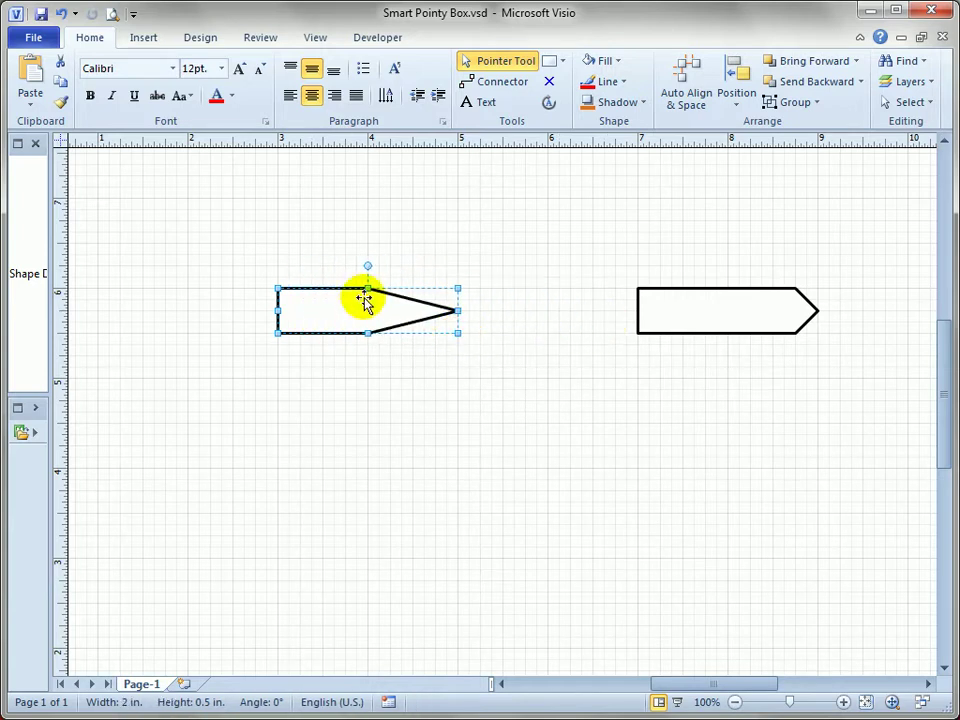
ctrl+drag(360, 312, 369, 368)
drag(457, 366, 604, 368)
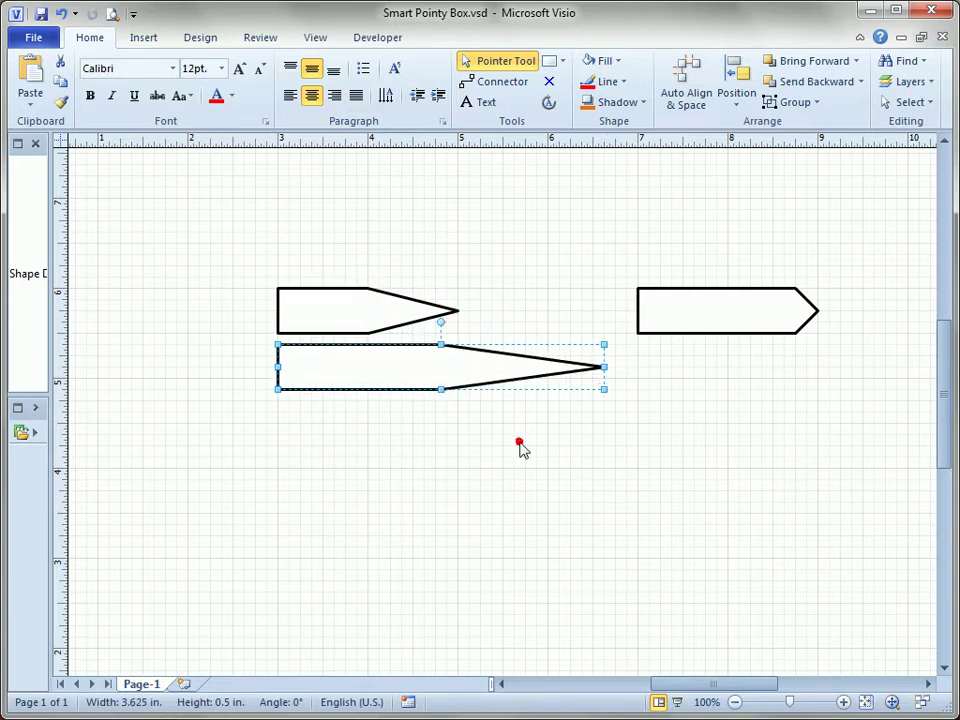
Step: Duplicate the stretched long-pointed box below and narrow this second copy to 1.375 in
click(521, 448)
ctrl+drag(469, 388, 489, 456)
drag(604, 434, 401, 436)
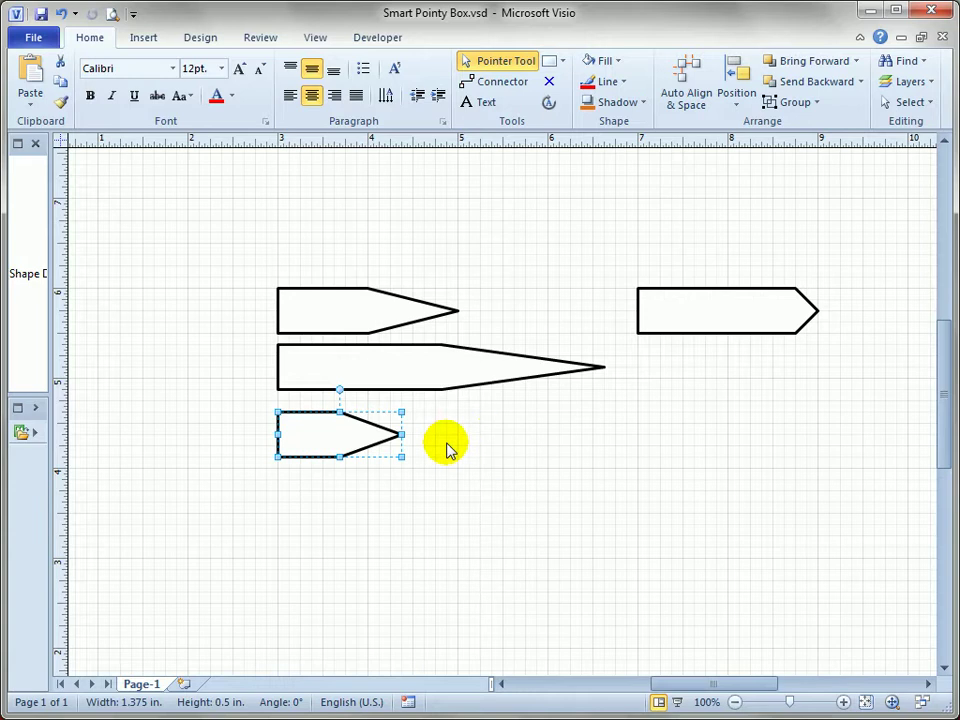
Step: Delete both resized copies of the long-pointed box
key(Delete)
click(435, 378)
key(Delete)
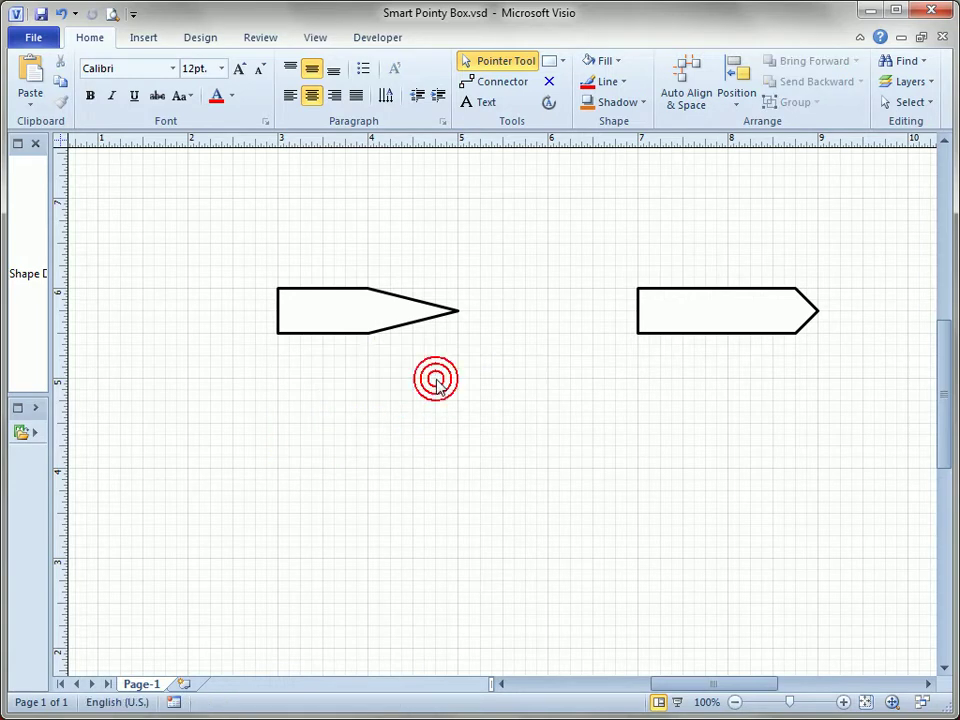
Step: Duplicate the short-pointed box twice below itself, narrowing one copy to 0.625 in and widening the other to about 3.5 in
drag(690, 308, 697, 438)
drag(818, 445, 697, 446)
click(760, 380)
drag(818, 378, 864, 390)
click(750, 268)
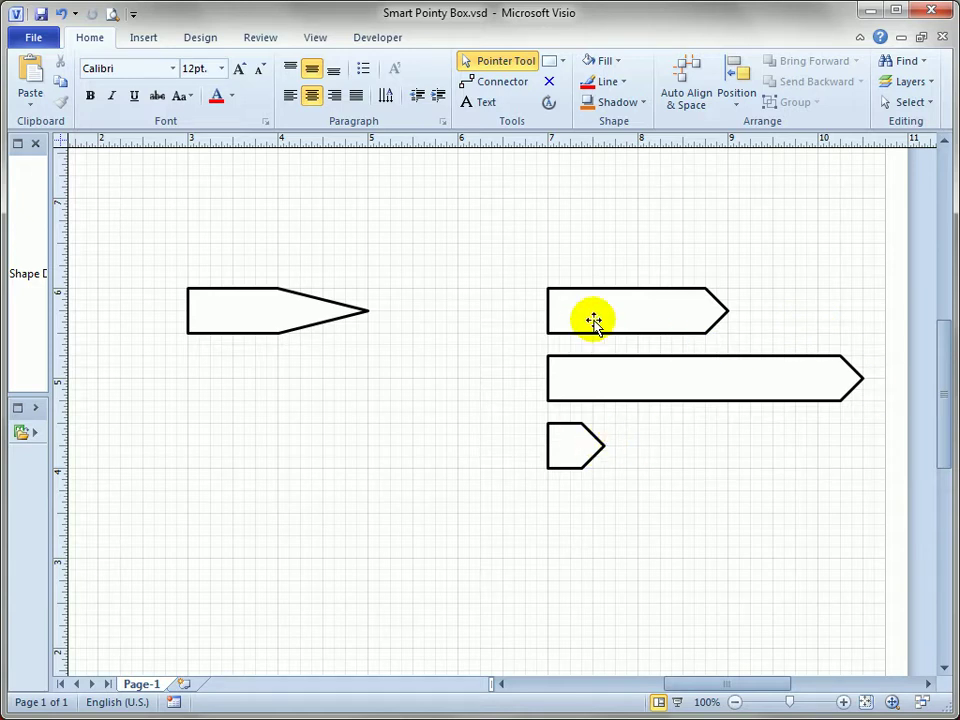
Step: Delete both resized copies of the short-pointed box
click(572, 452)
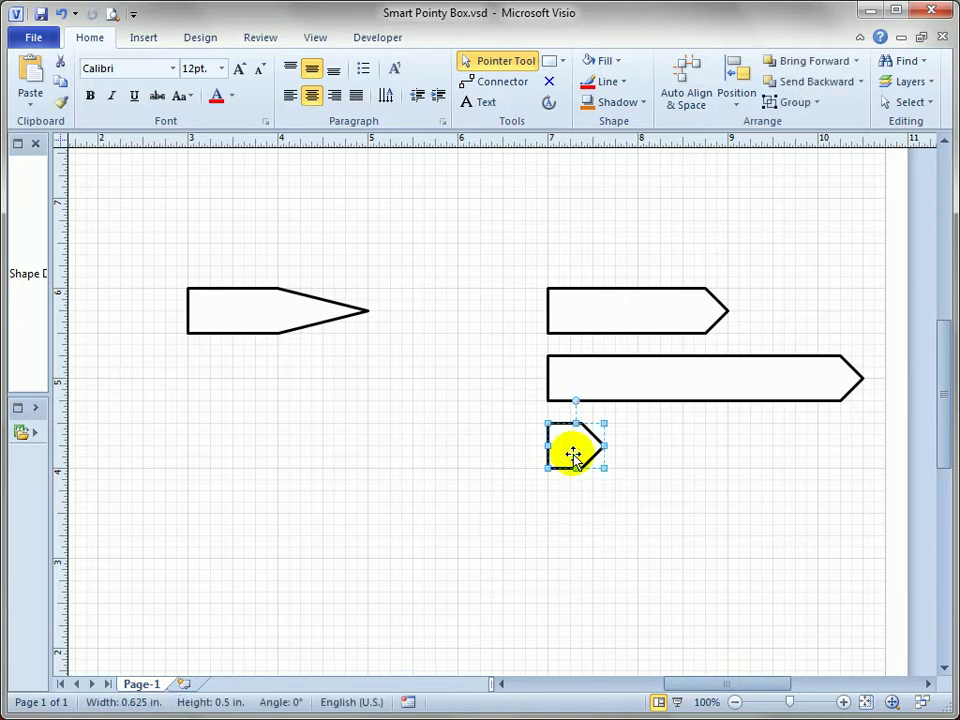
key(Delete)
click(606, 384)
key(Delete)
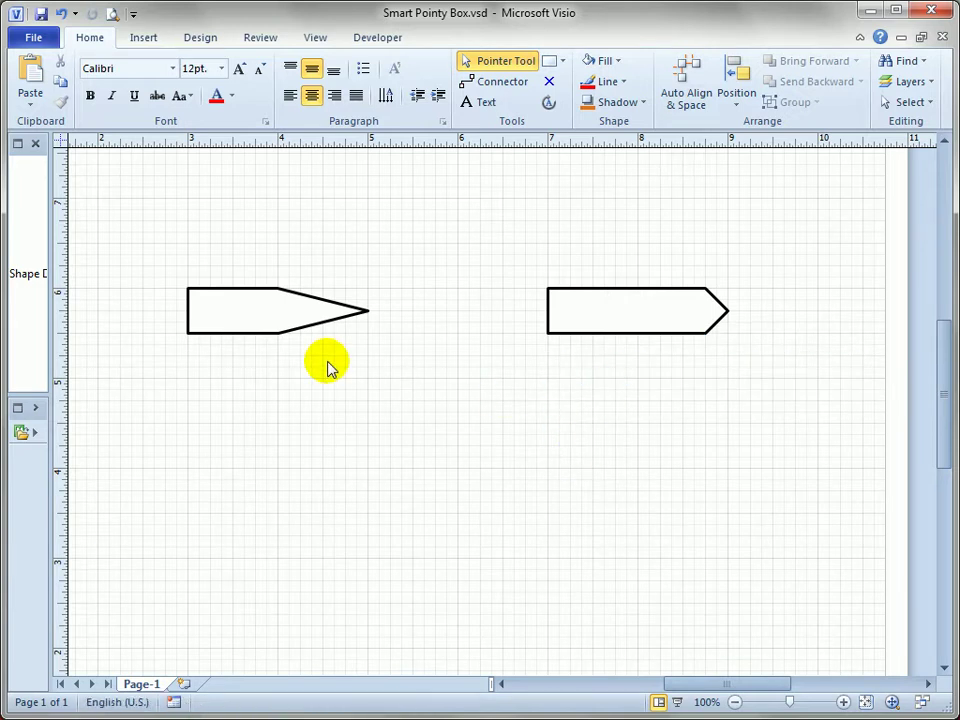
Step: Open the ShapeSheet of the long-pointed box at its Geometry 1 section
drag(338, 353, 514, 330)
right_click(426, 280)
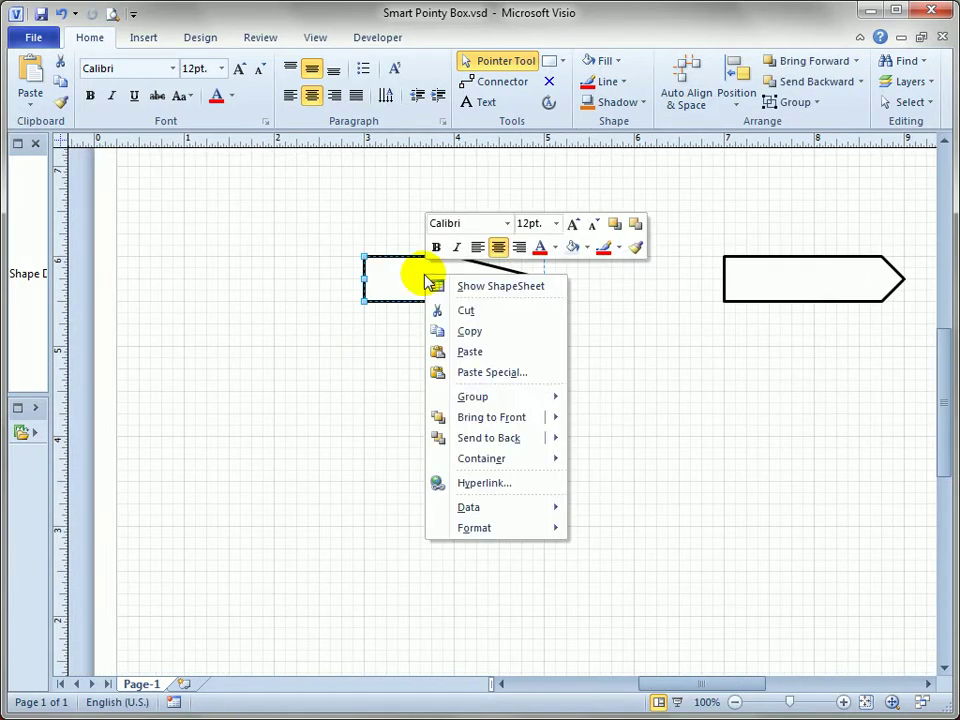
click(541, 287)
click(934, 196)
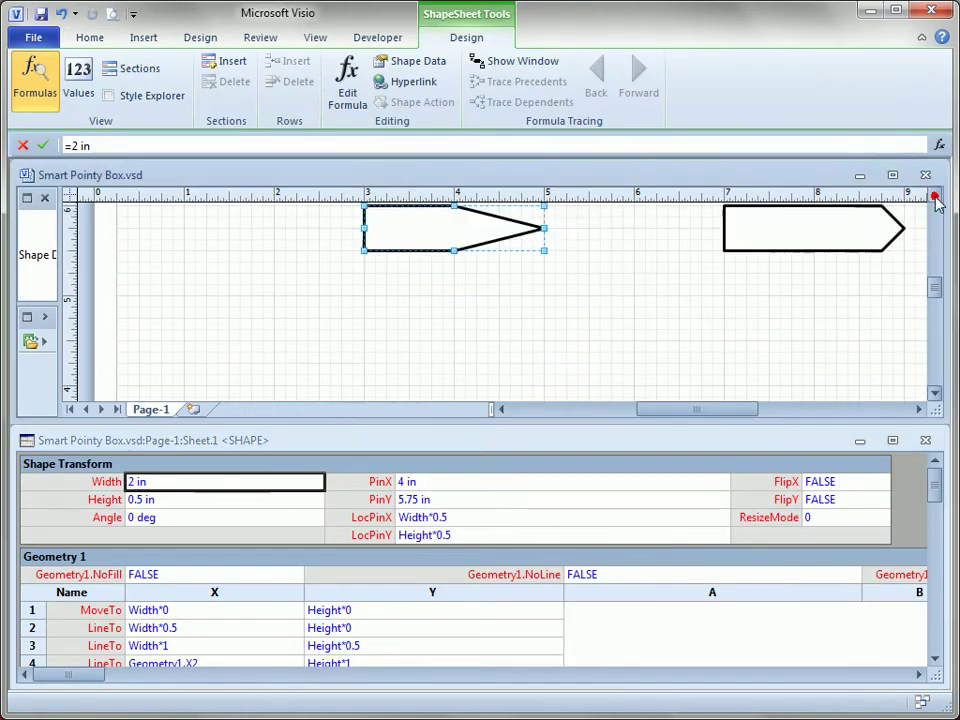
click(928, 484)
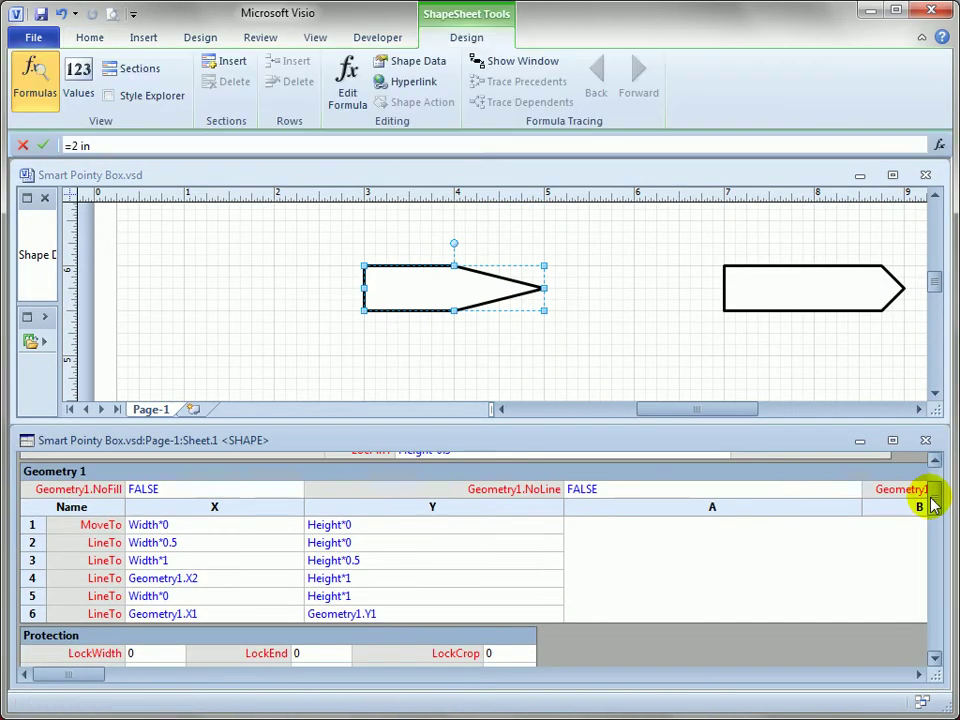
Step: Examine which corner of the box each X cell in Geometry 1 controls, comparing rows 2 and 4
click(207, 525)
click(207, 525)
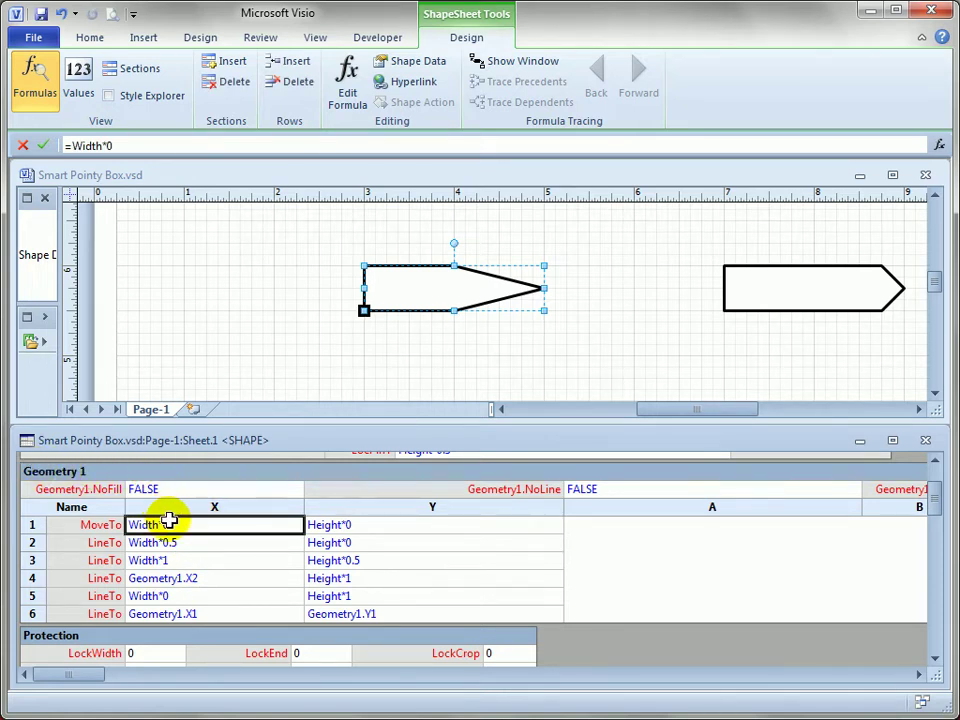
key(Down)
key(Down)
key(Down)
key(Down)
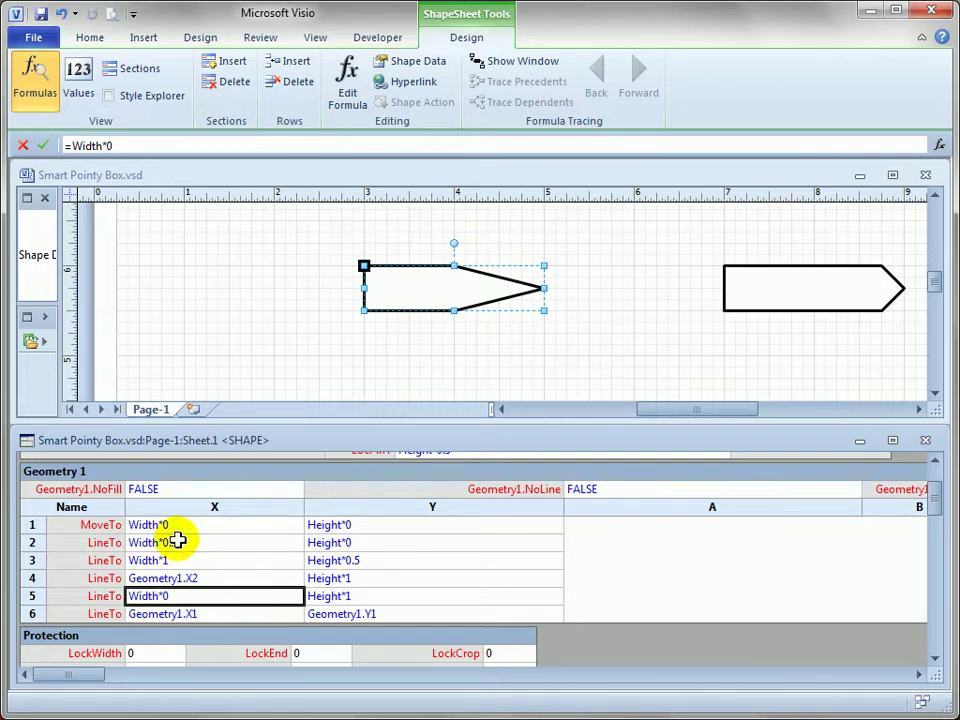
click(205, 580)
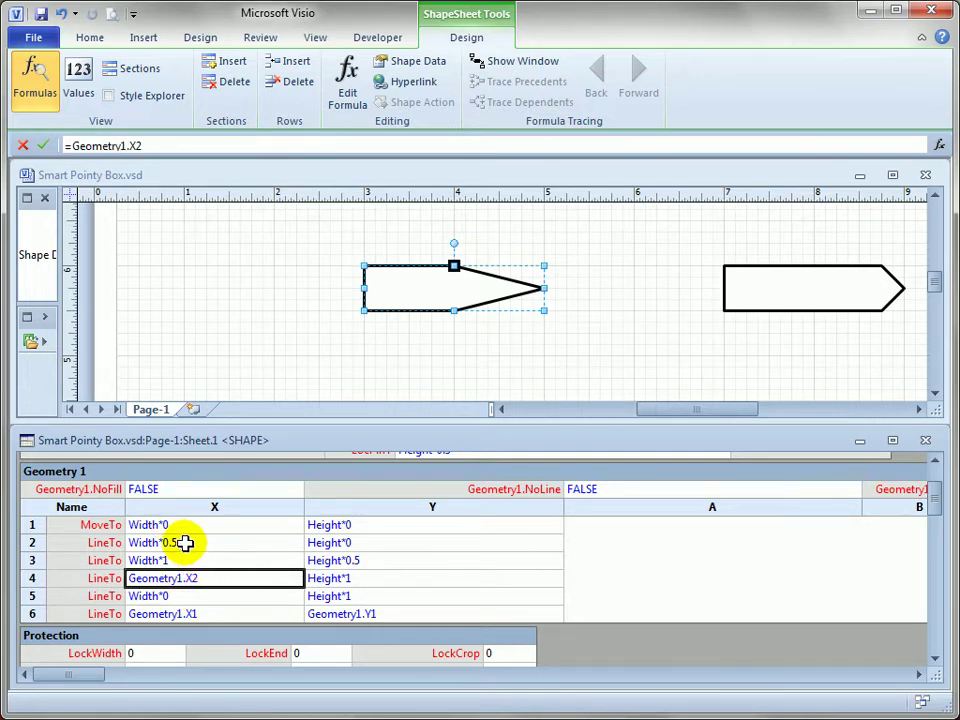
click(185, 543)
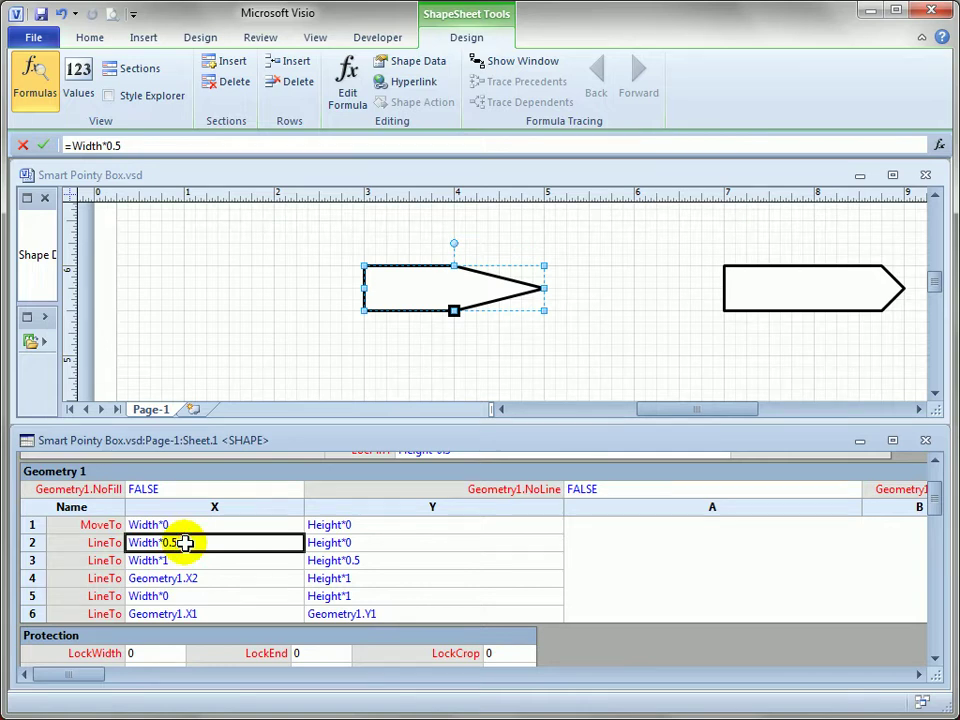
click(198, 578)
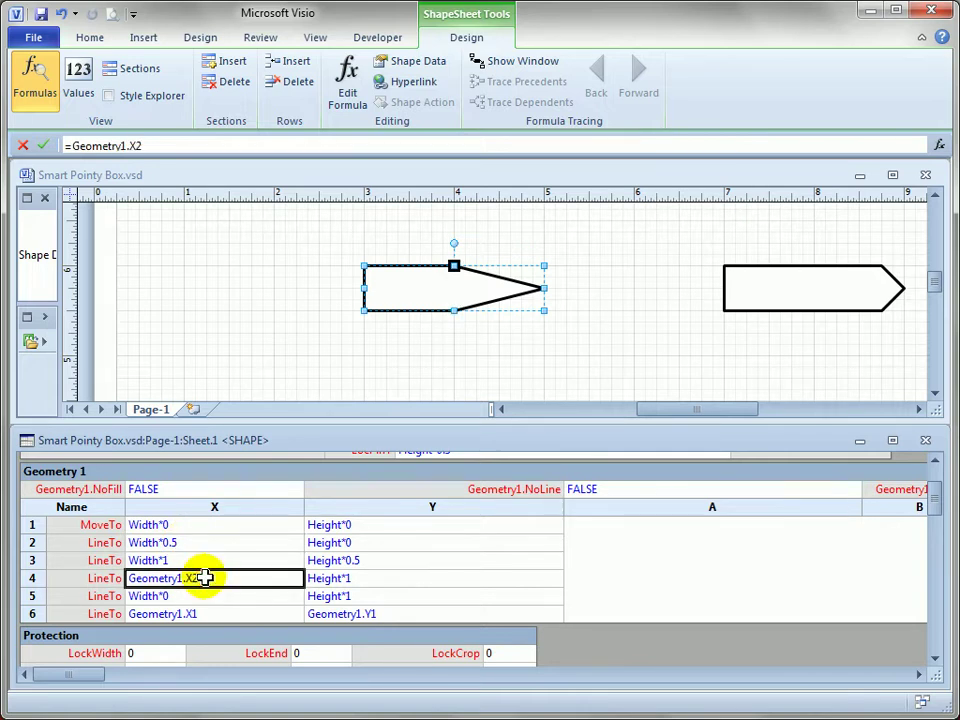
click(199, 542)
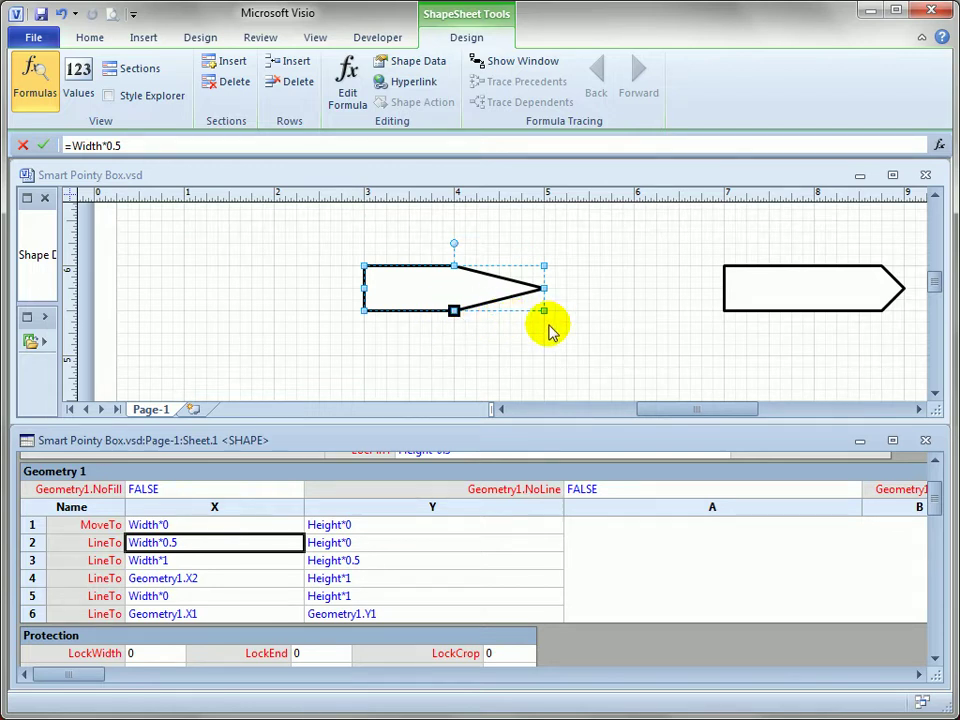
Step: Set the X formula of the row 2 LineTo in Geometry 1 to Width
click(201, 548)
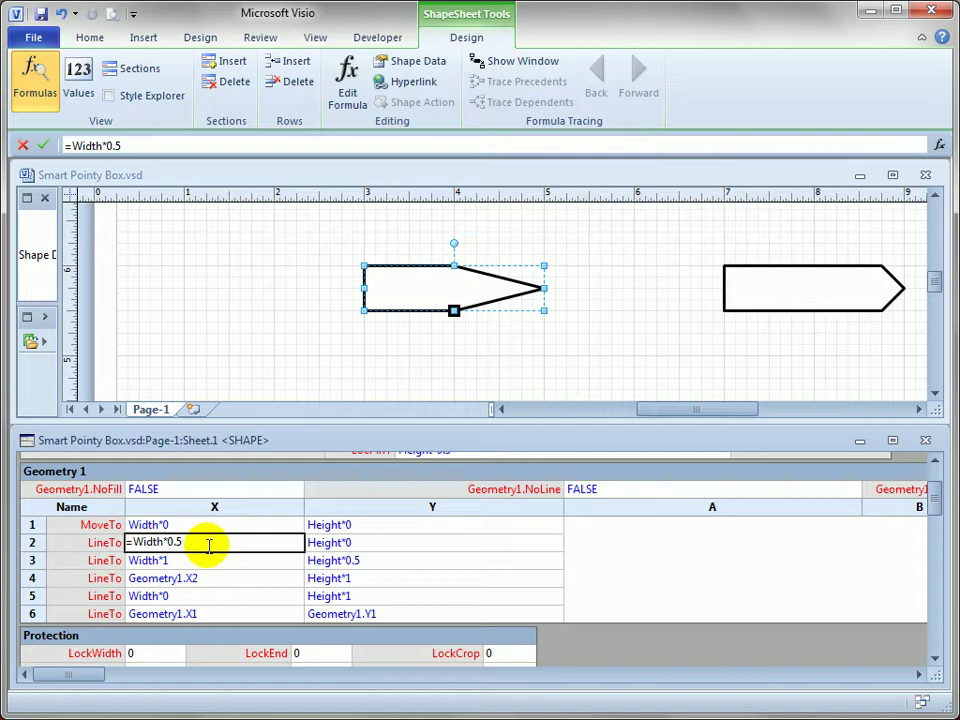
key(BackSpace)
key(BackSpace)
key(Return)
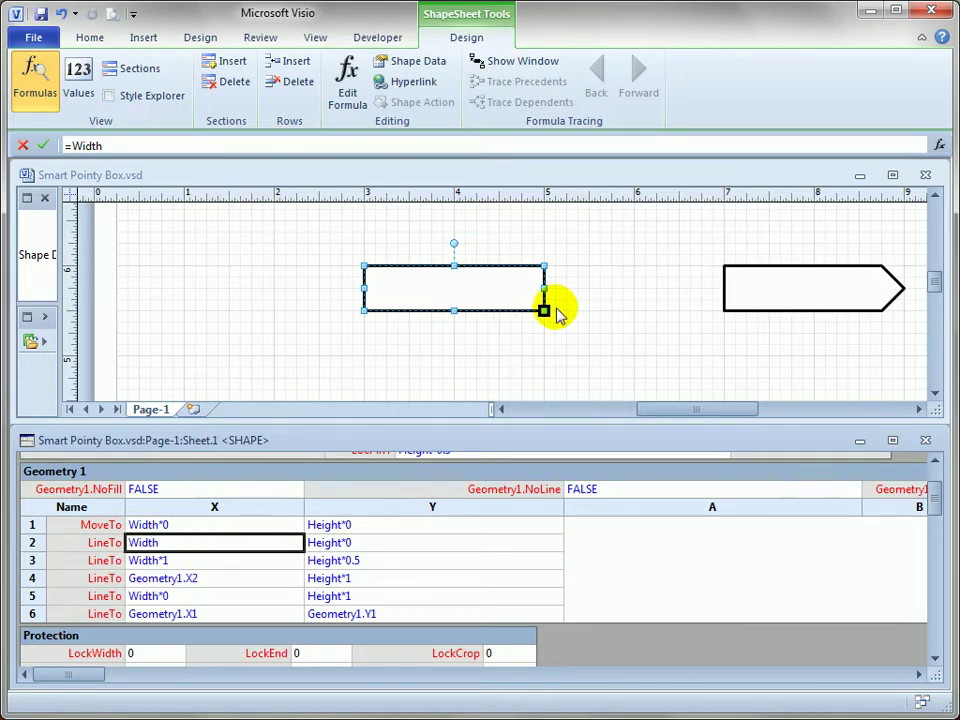
Step: Extend the X formula of the row 2 LineTo in Geometry 1 to Width-0.25 in
click(200, 542)
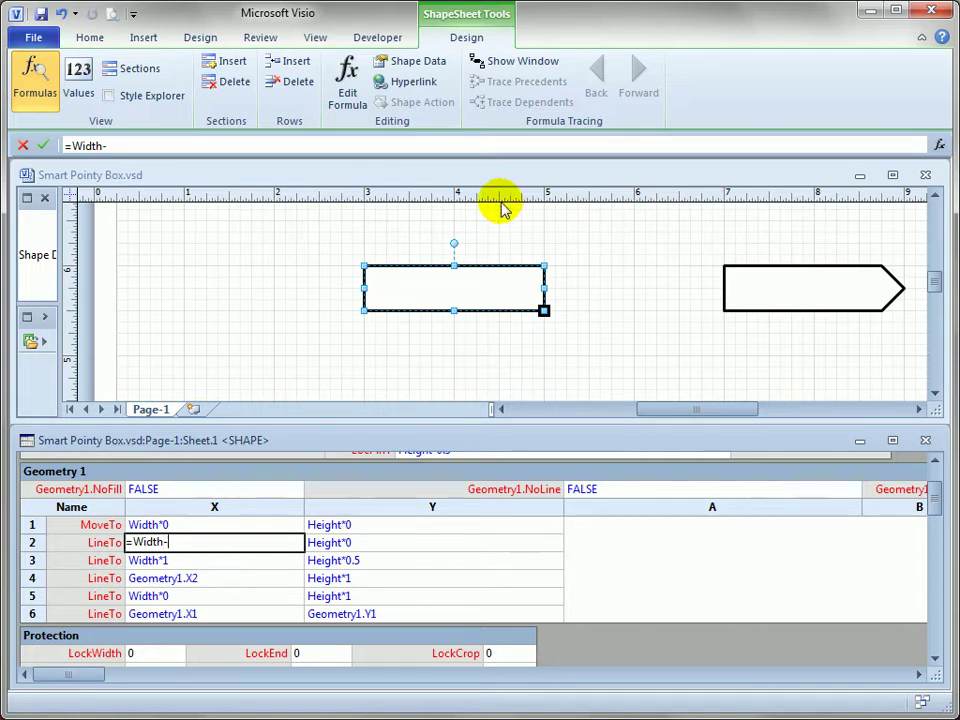
text(-)
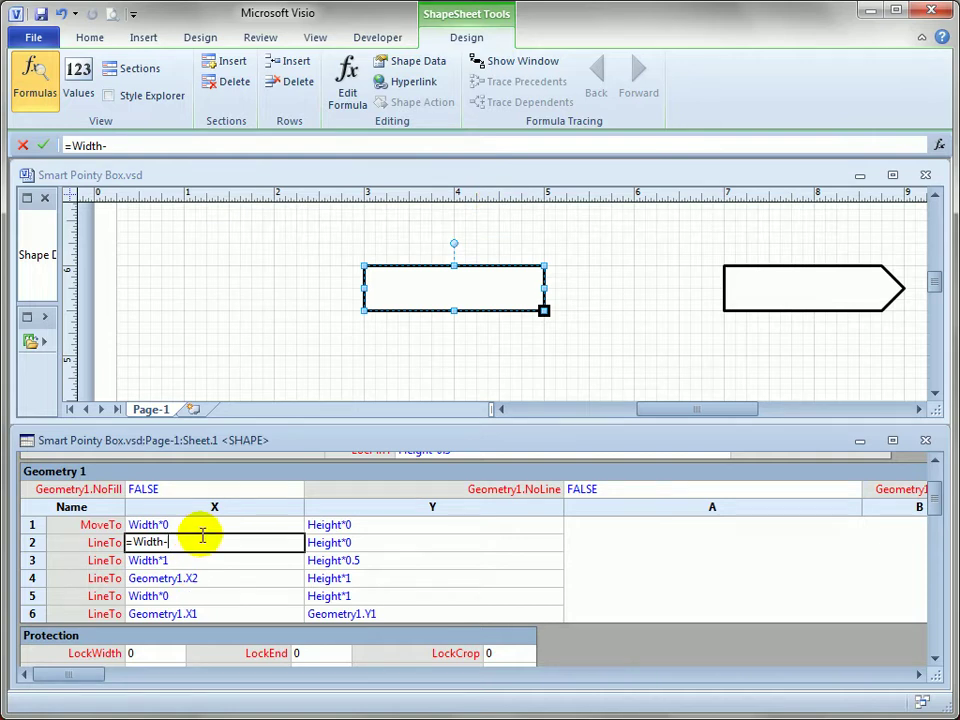
text(0.25 in)
key(Return)
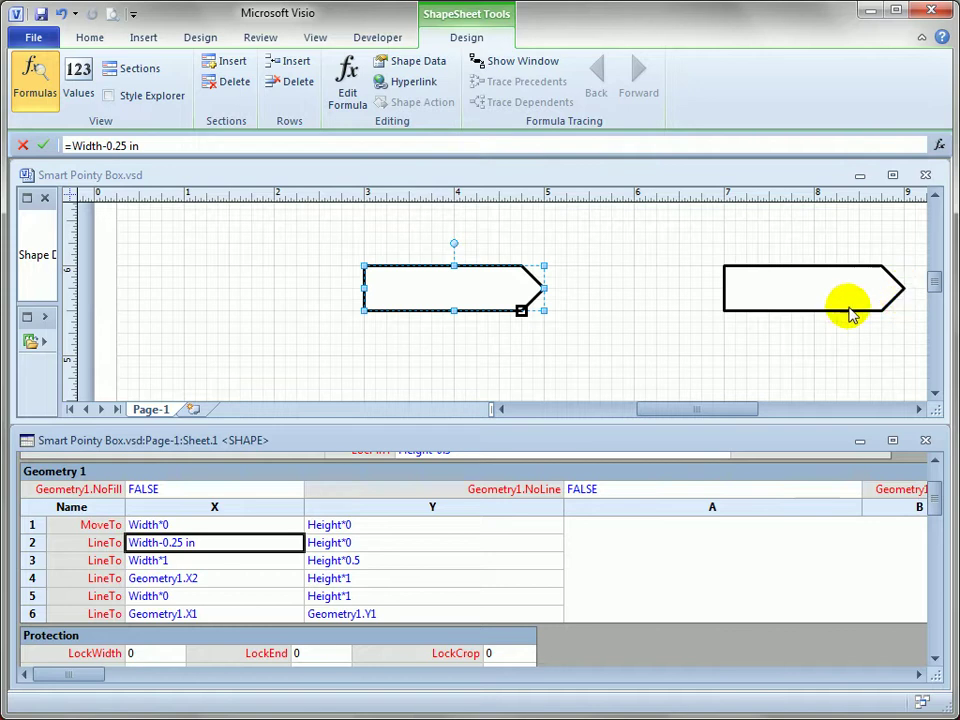
Step: Test how the point of the edited box behaves by resizing its width from both ends, finishing at 2 in
click(656, 343)
click(458, 300)
mouse_move(364, 288)
mouse_down()
mouse_move(449, 285)
mouse_move(218, 290)
mouse_move(420, 288)
mouse_move(364, 290)
mouse_up()
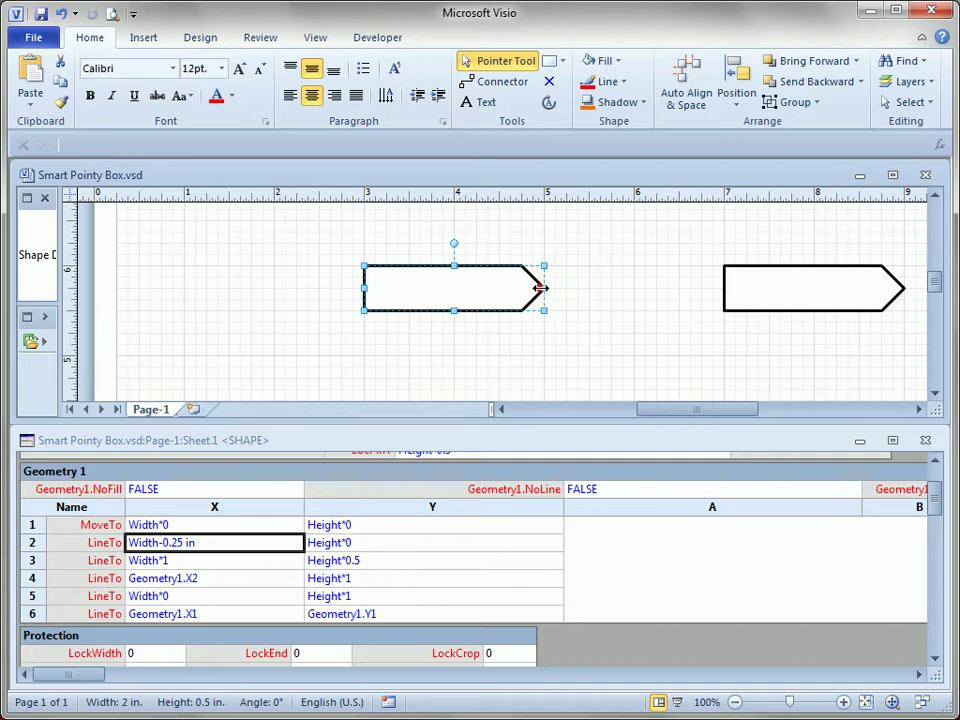
mouse_move(540, 285)
mouse_down()
mouse_move(654, 296)
mouse_move(543, 309)
mouse_up()
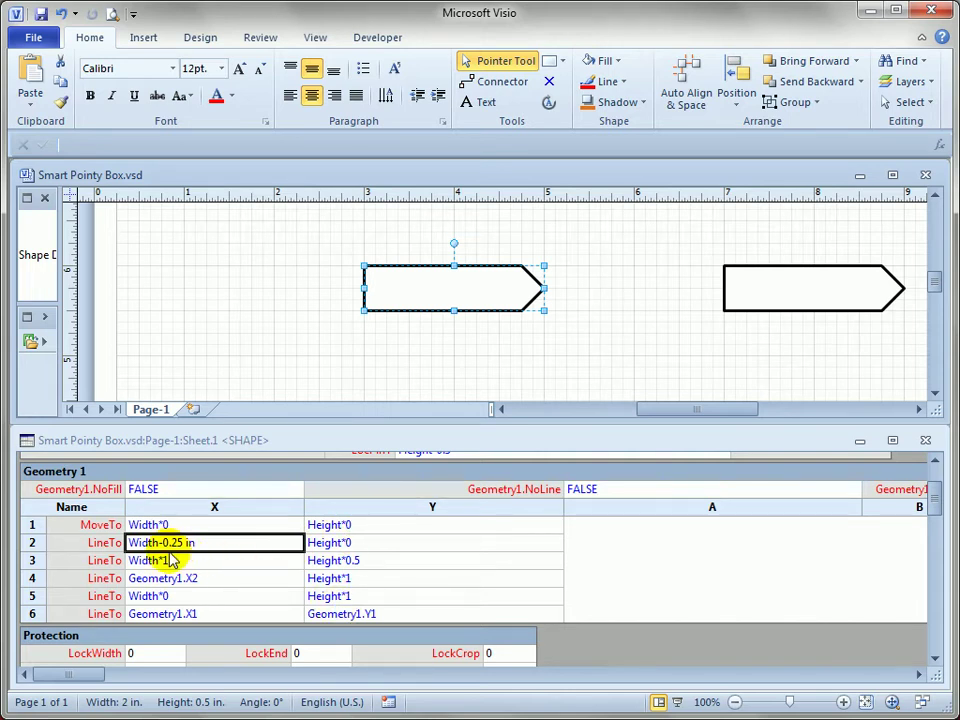
Step: Test how the point of the edited box reacts to height changes, finishing at a height of 0.375 in
click(375, 362)
click(426, 287)
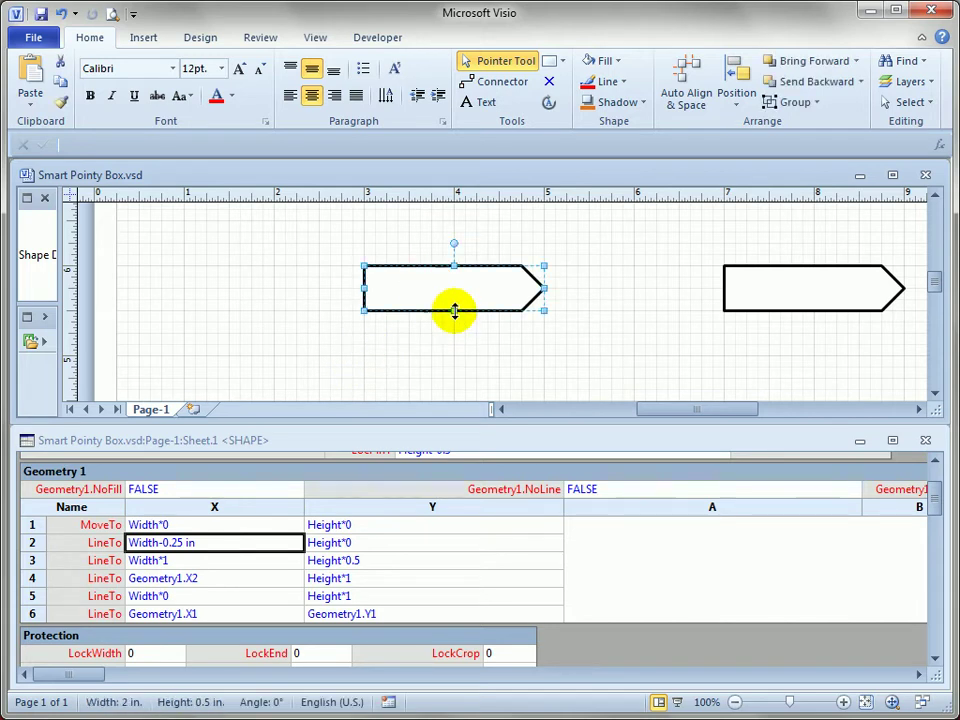
mouse_move(454, 311)
mouse_down()
mouse_move(459, 285)
mouse_move(444, 369)
mouse_move(446, 302)
mouse_move(441, 371)
mouse_move(445, 313)
mouse_up()
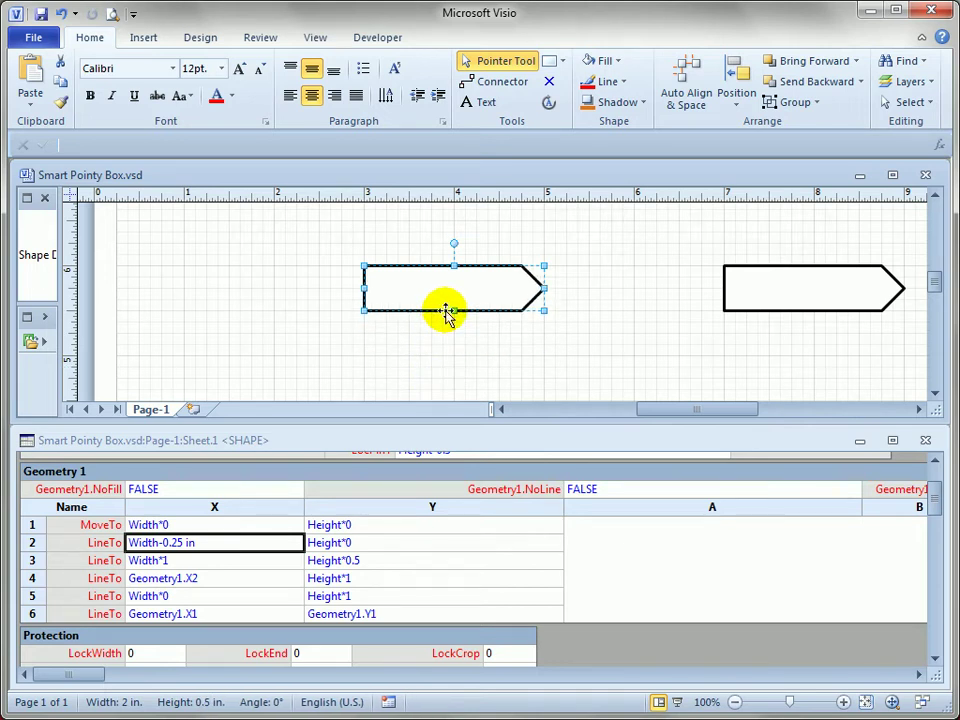
mouse_move(454, 311)
mouse_down()
mouse_move(461, 364)
mouse_move(469, 281)
mouse_move(472, 308)
mouse_up()
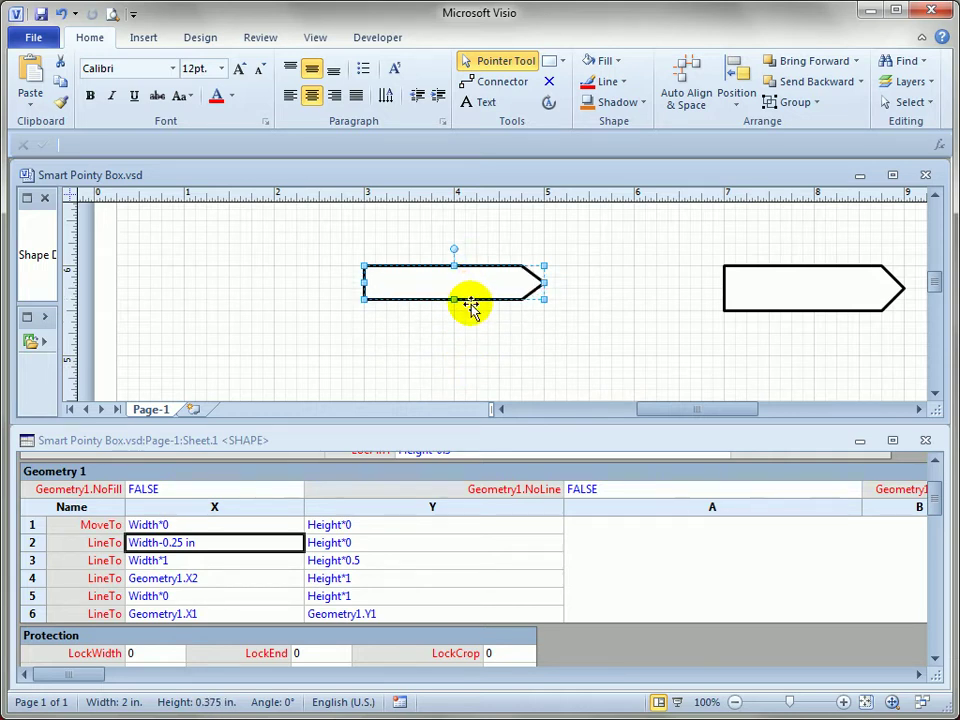
Step: Test resizing the height of the untouched short-pointed box for comparison, and restore the edited box's height to 0.5 in
click(811, 305)
mouse_move(812, 310)
mouse_down()
mouse_move(814, 364)
mouse_move(814, 285)
mouse_move(816, 308)
mouse_up()
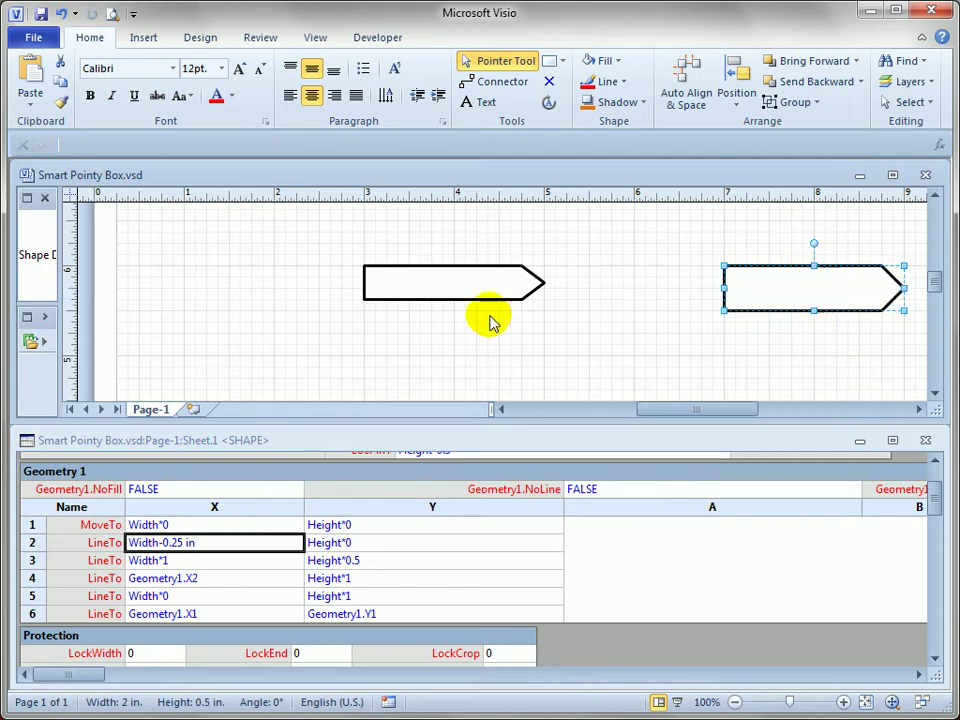
click(442, 292)
drag(454, 300, 460, 311)
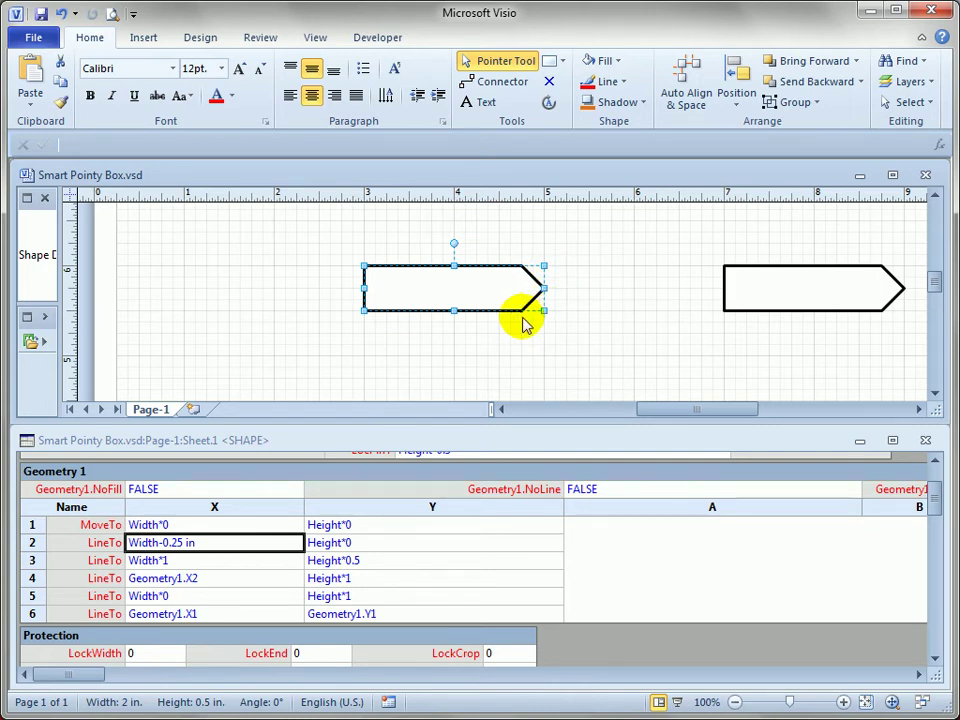
Step: Replace the X formula of the row 2 LineTo in Geometry 1 with Width-Height
click(206, 543)
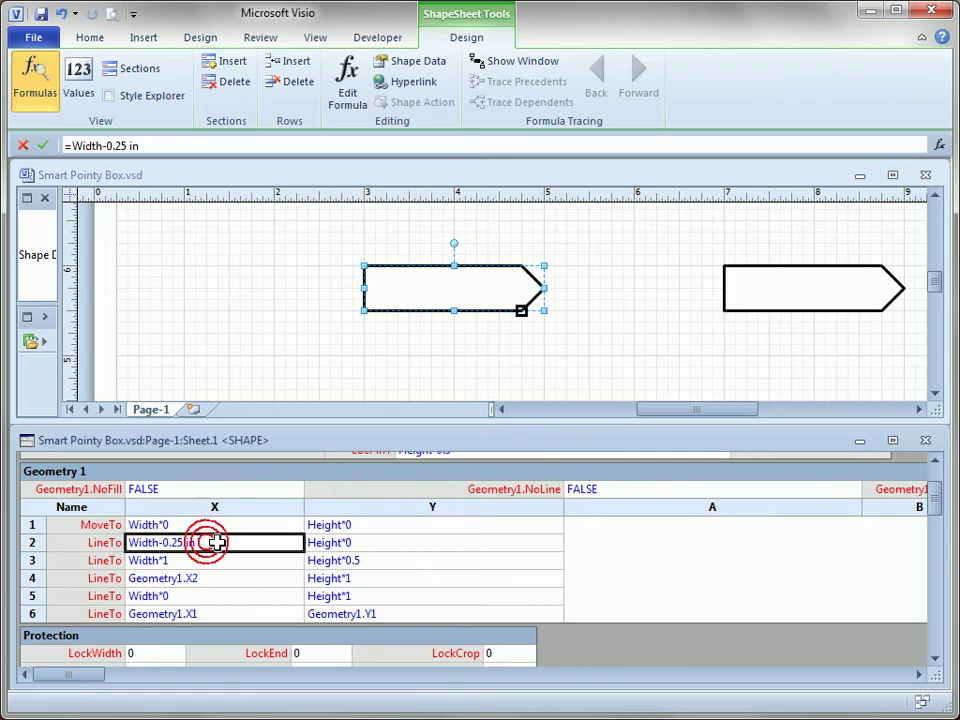
click(214, 543)
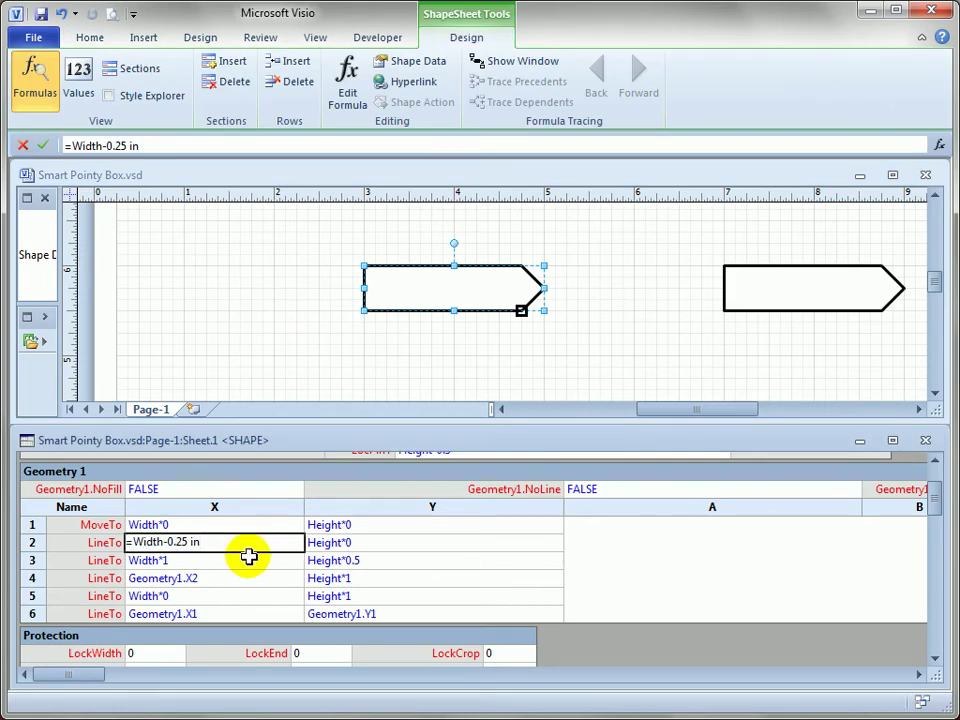
key(BackSpace)
key(BackSpace)
key(BackSpace)
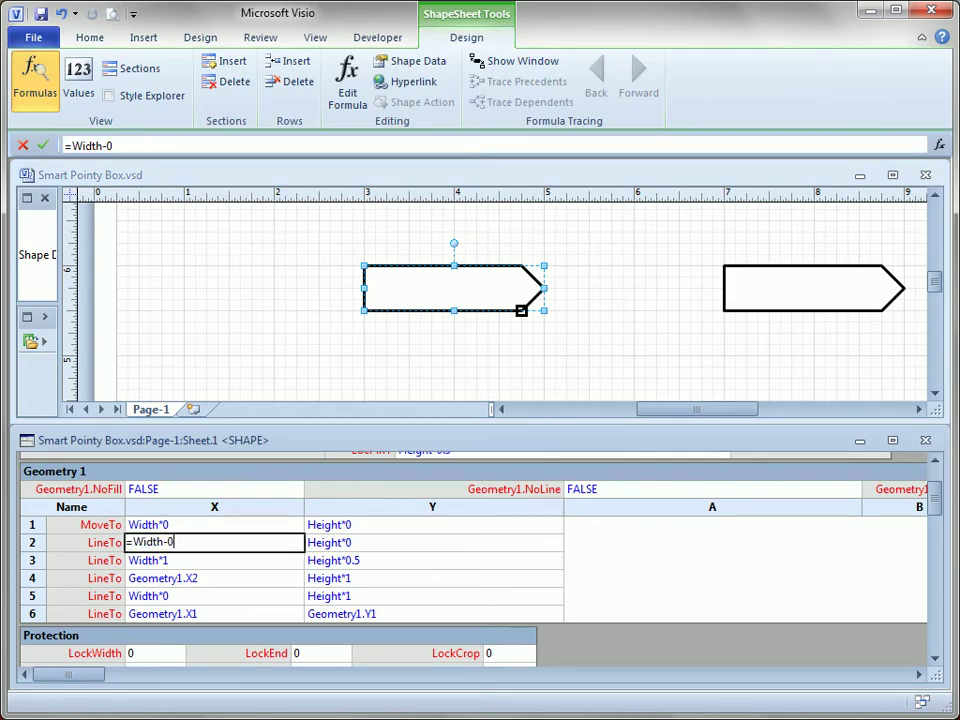
text(hei)
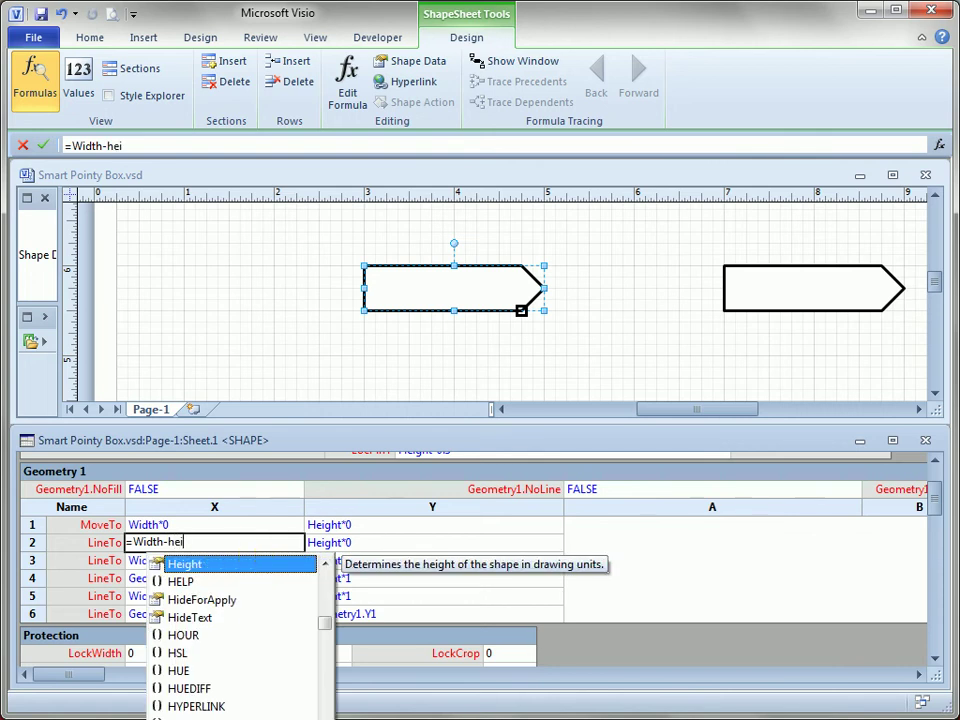
text(ght*0)
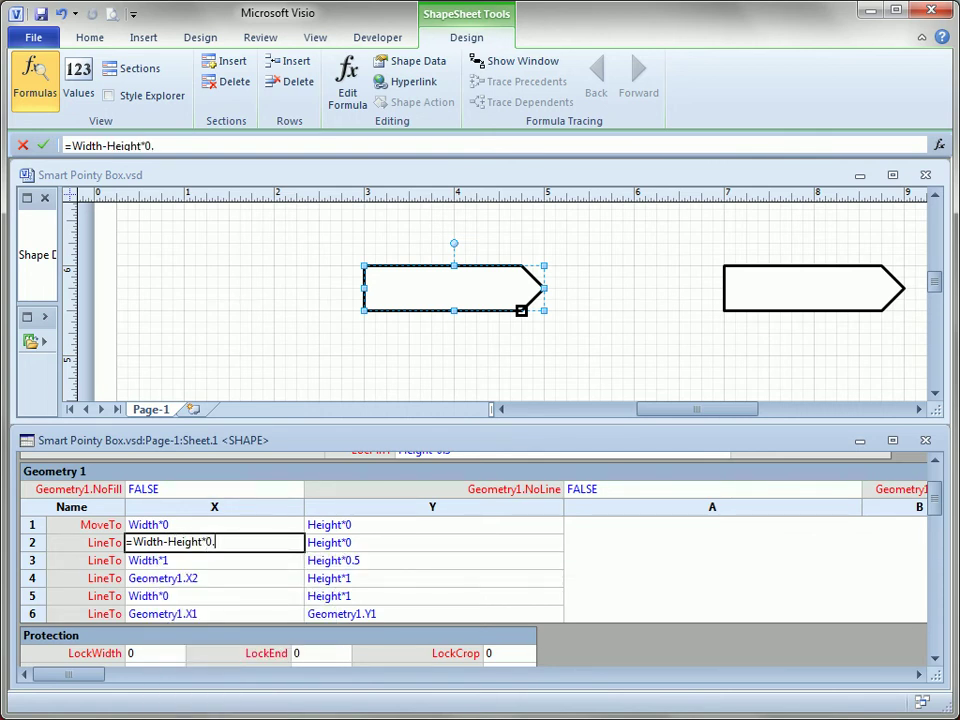
text(.)
key(BackSpace)
key(BackSpace)
key(BackSpace)
key(Return)
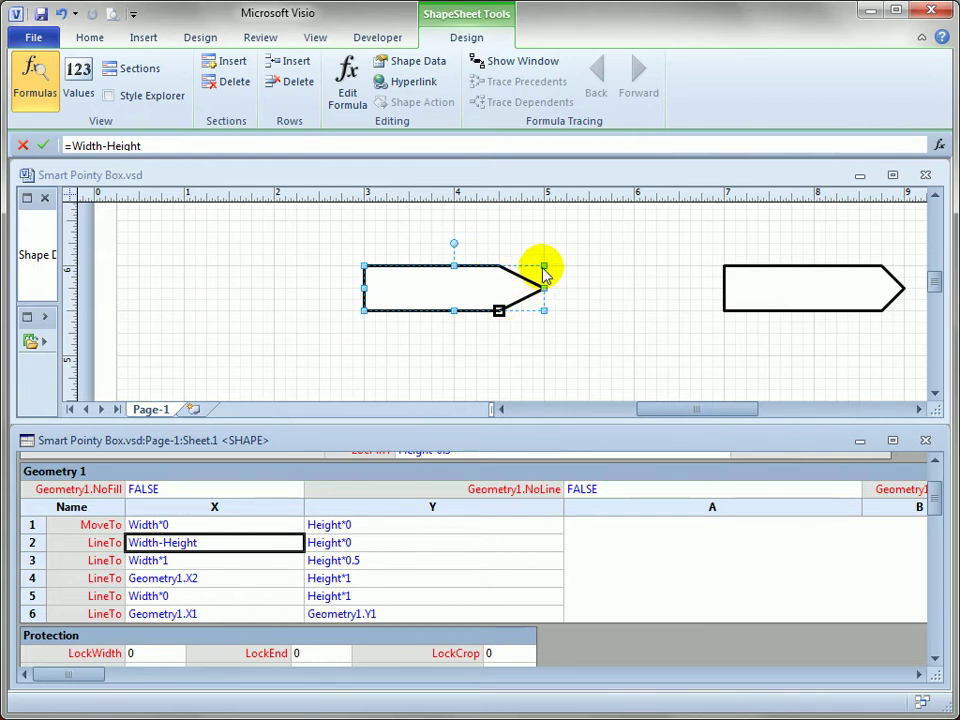
Step: Test how the point of the edited box reacts to a height change, leaving the height at 0.5 in
click(596, 313)
click(441, 296)
mouse_move(453, 311)
mouse_down()
mouse_move(453, 288)
mouse_move(454, 360)
mouse_move(461, 308)
mouse_up()
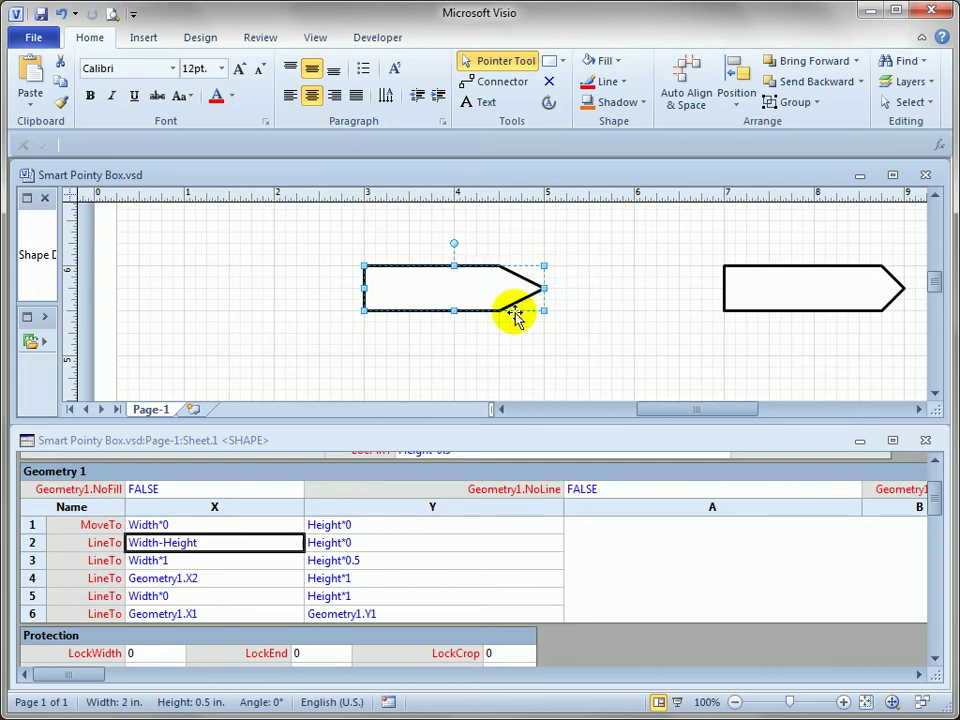
Step: Change the X formula of the row 2 LineTo in Geometry 1 to Width-Height*0.5
click(222, 542)
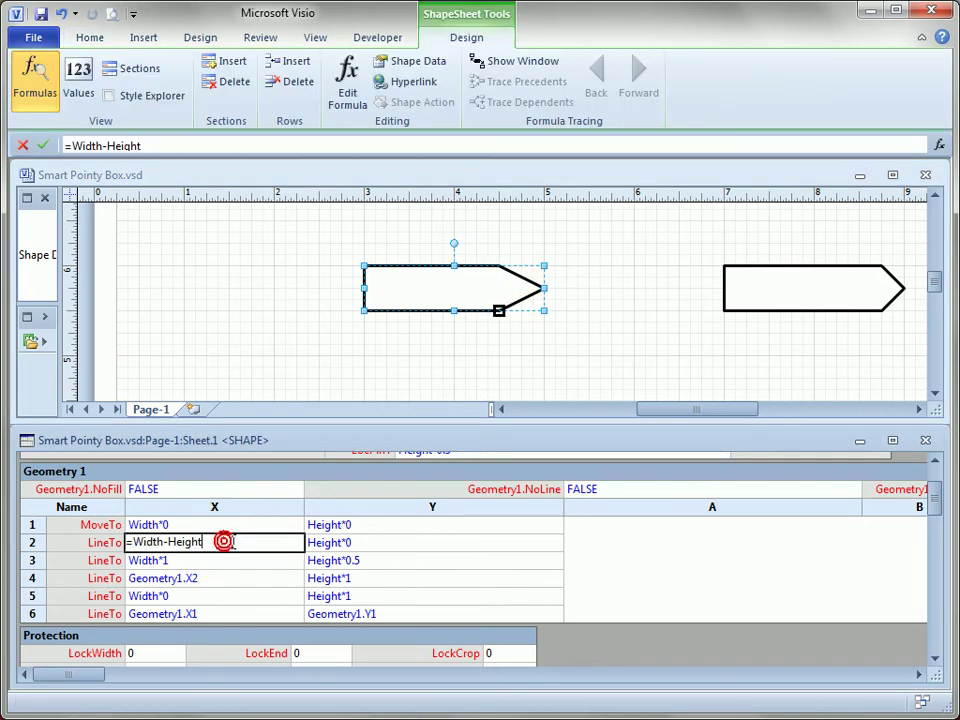
text(*.5)
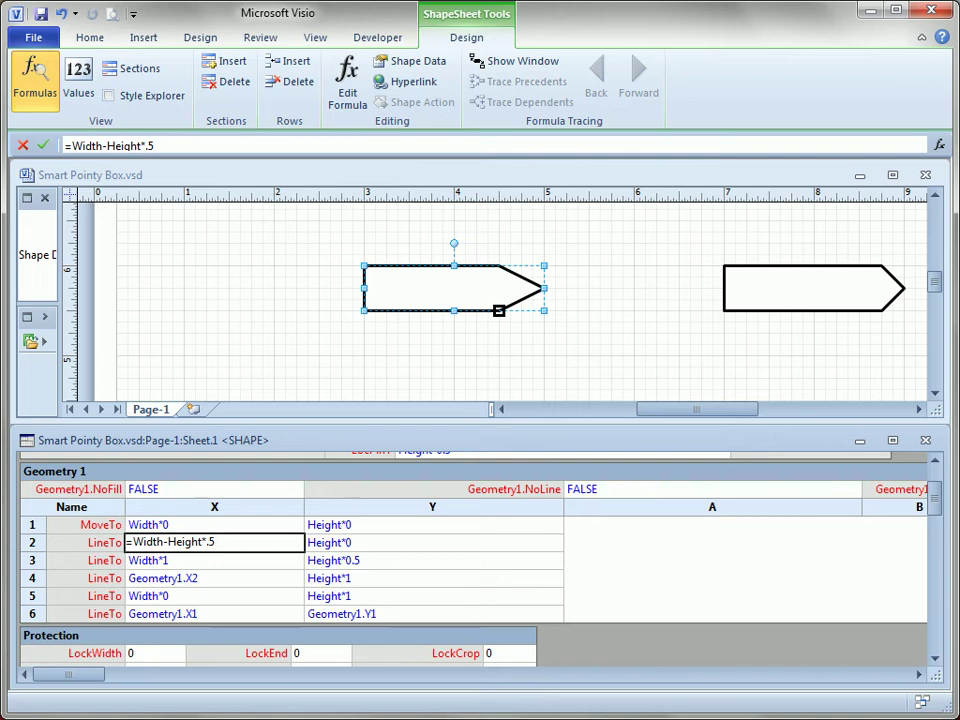
key(Return)
Step: Place two copies of the edited box below it, reduced to heights of 0.25 in. and 0.125 in
click(401, 345)
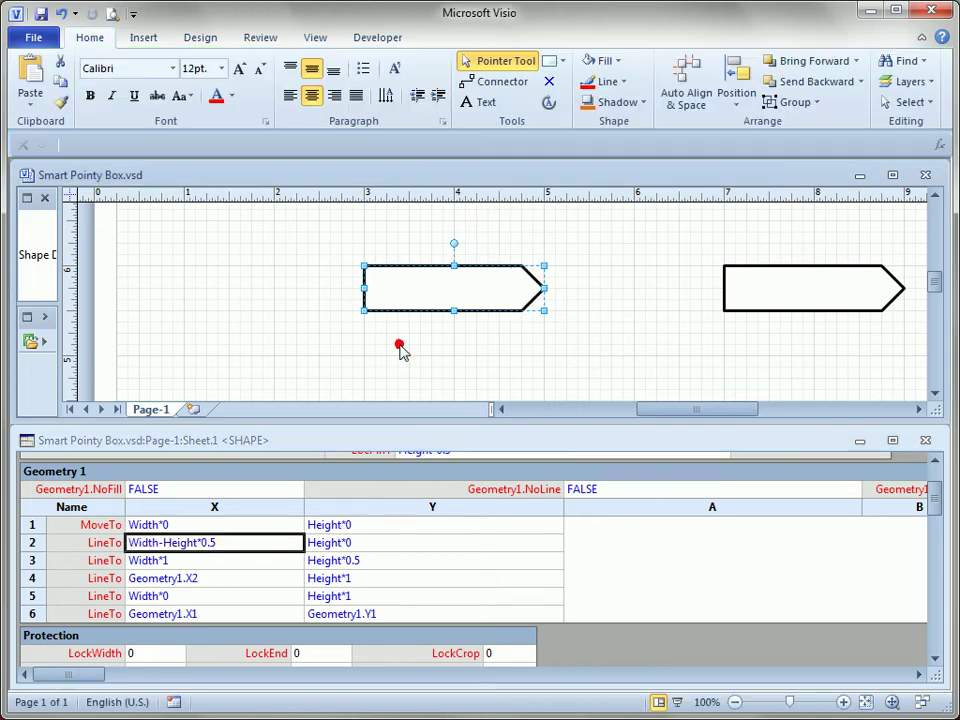
drag(508, 325, 456, 300)
mouse_move(414, 262)
mouse_down()
mouse_move(420, 328)
mouse_move(399, 306)
mouse_move(411, 339)
mouse_move(401, 302)
mouse_move(399, 314)
mouse_up()
click(613, 332)
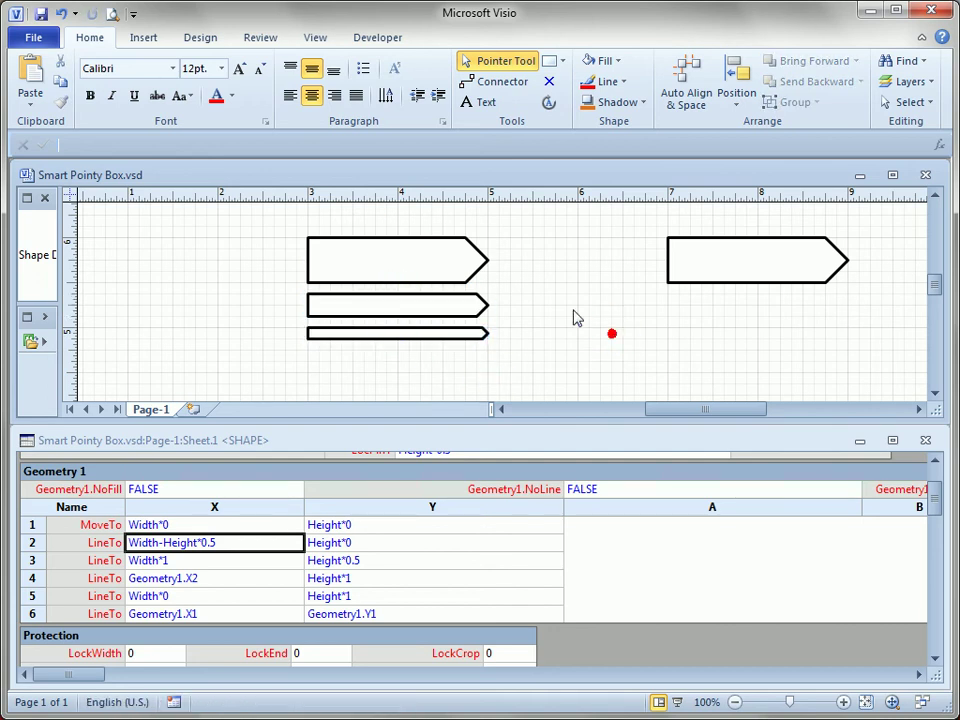
Step: Shorten the 0.25 in. high copy to about 0.9 in. wide and lengthen the 0.125 in. high copy to about 3.8 in
click(478, 310)
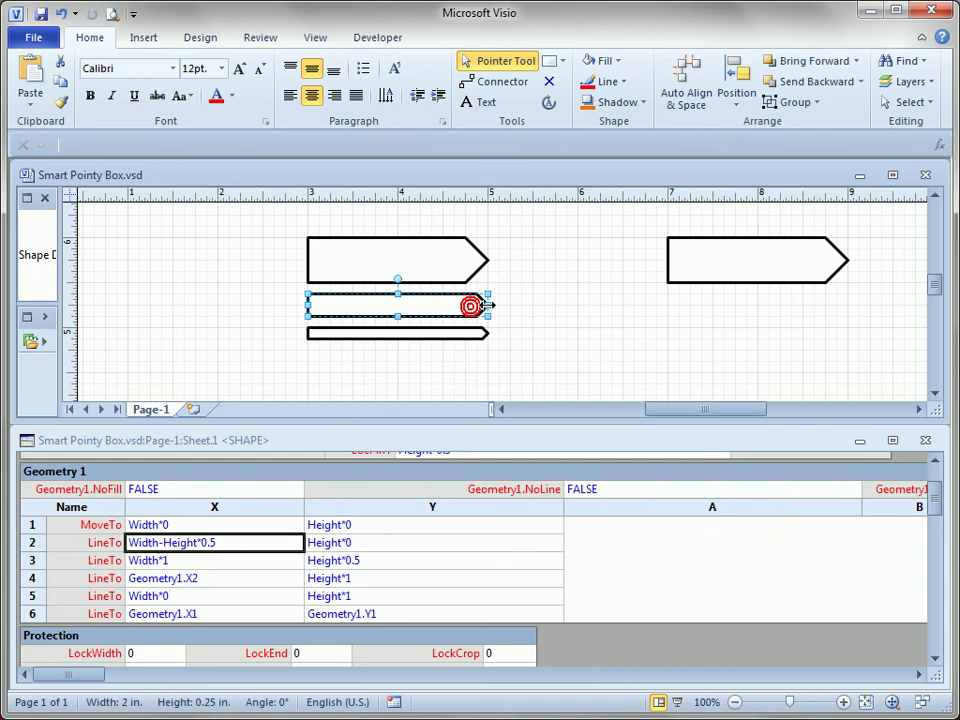
drag(488, 306, 383, 316)
click(439, 335)
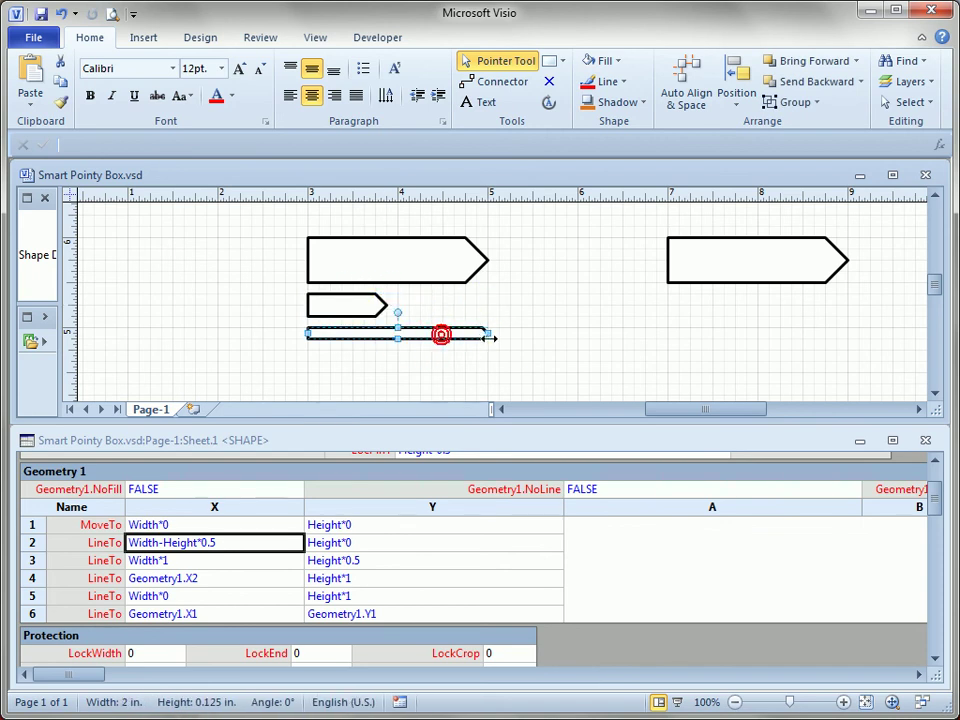
drag(486, 333, 650, 334)
click(651, 364)
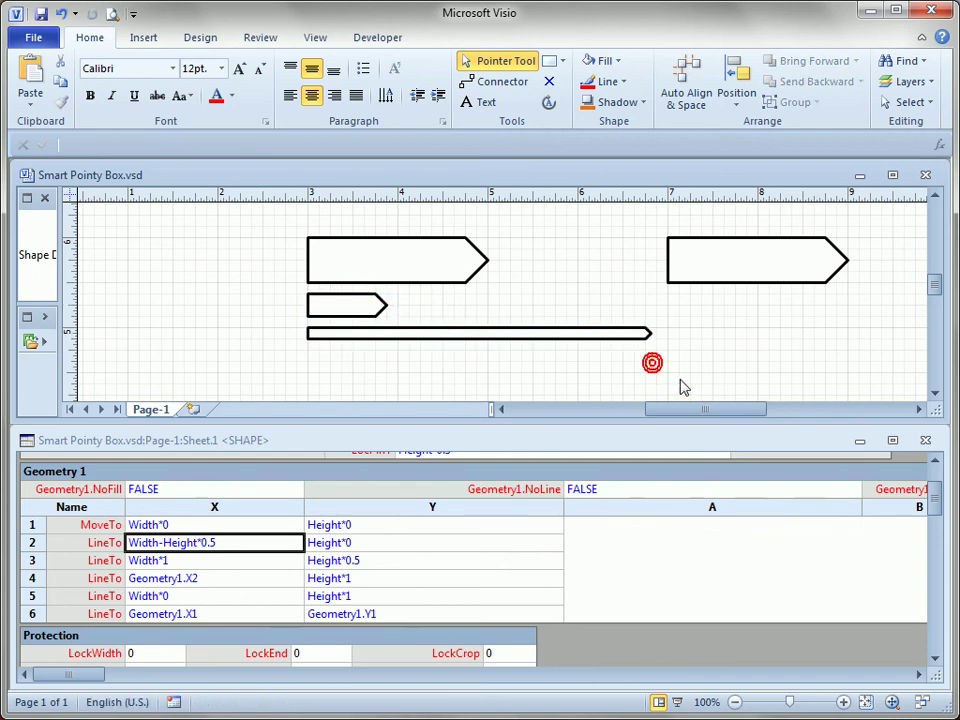
click(617, 336)
click(386, 368)
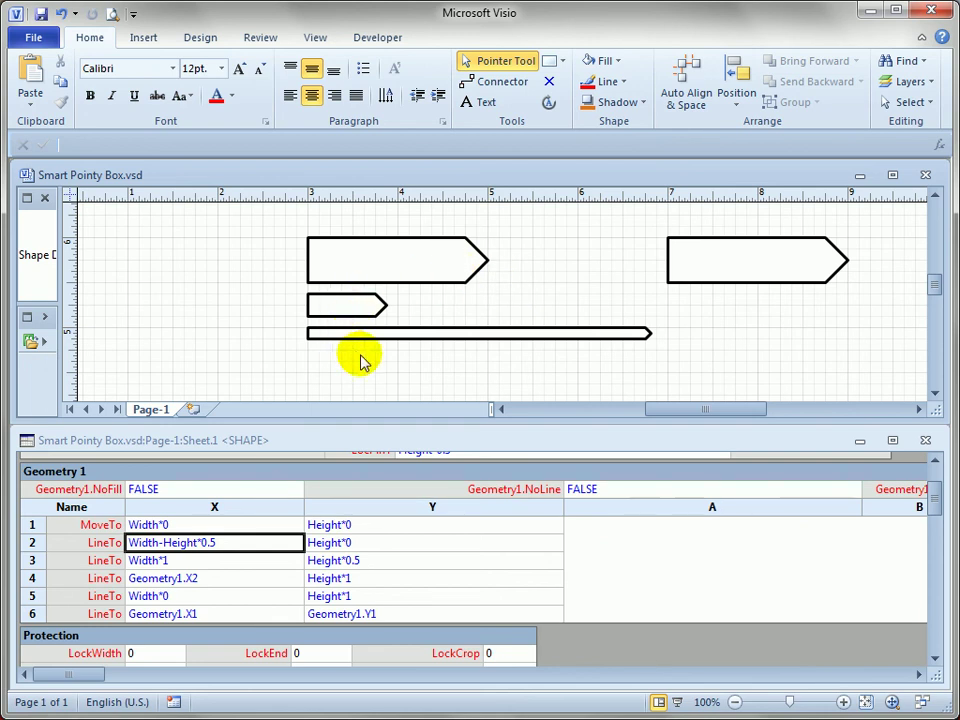
Step: Examine the X formulas of the row 2 and row 4 LineTo cells in the edited box's Geometry 1 section
click(253, 542)
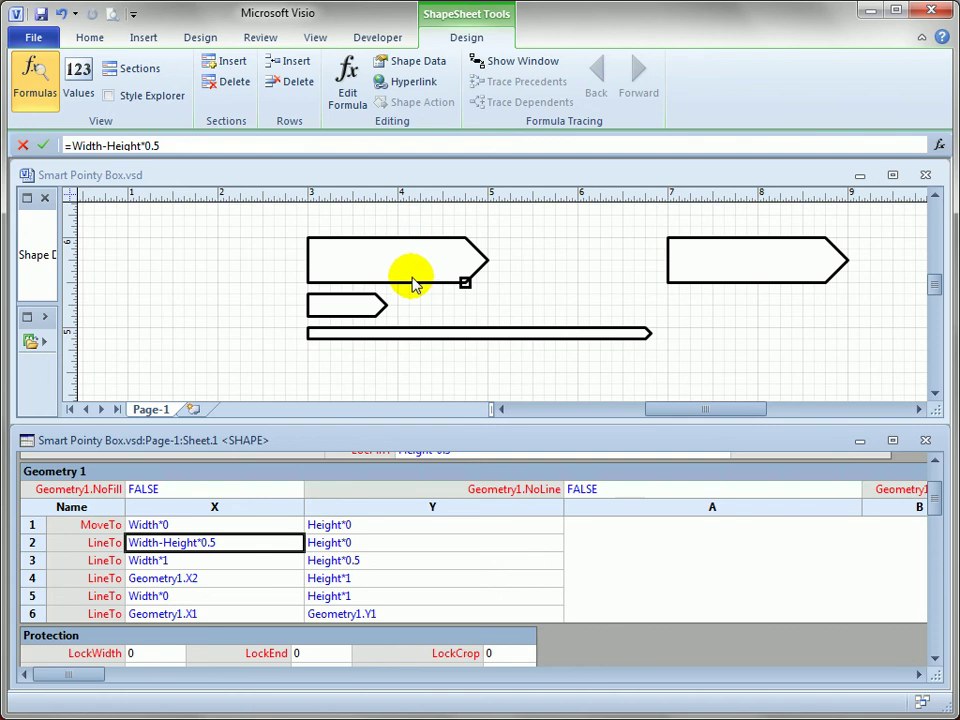
click(256, 542)
drag(256, 542, 134, 545)
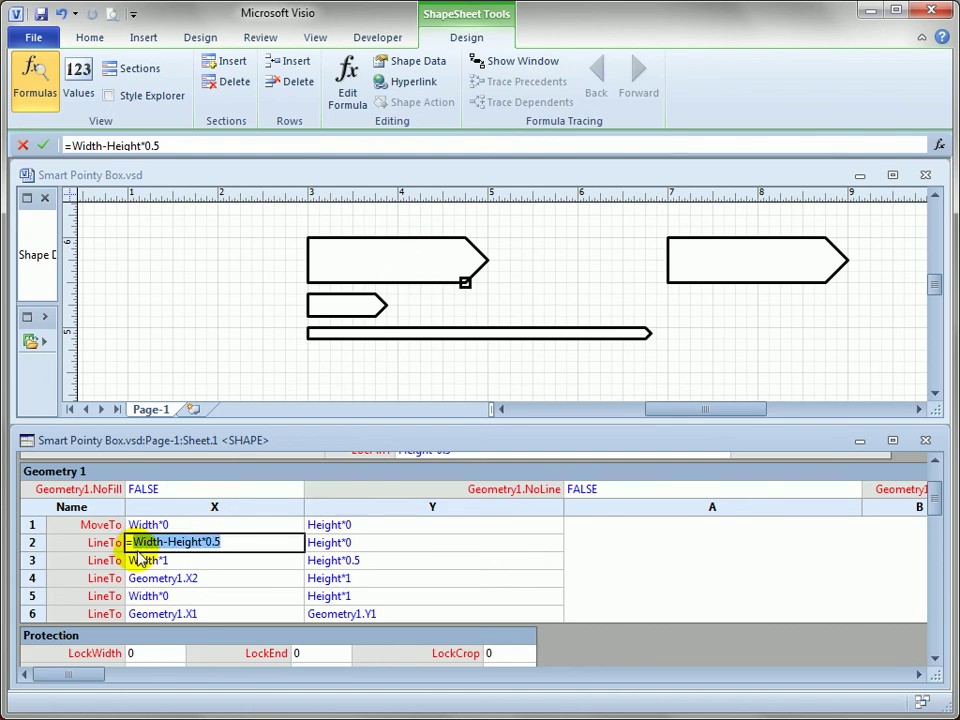
click(205, 580)
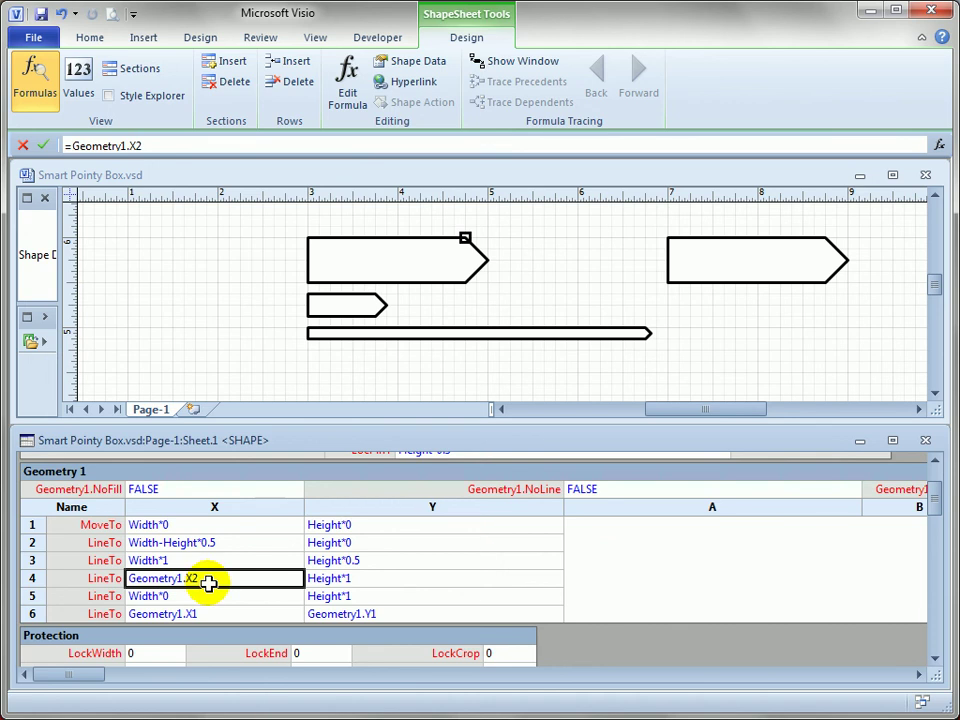